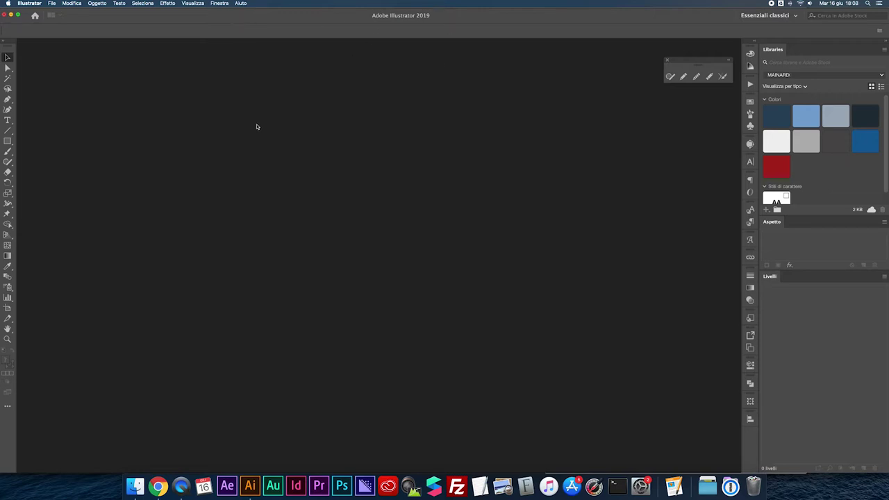
- Open File > Nuovo… to show the Nuovo documento dialog and move it higher on screen
left_click(51, 3)
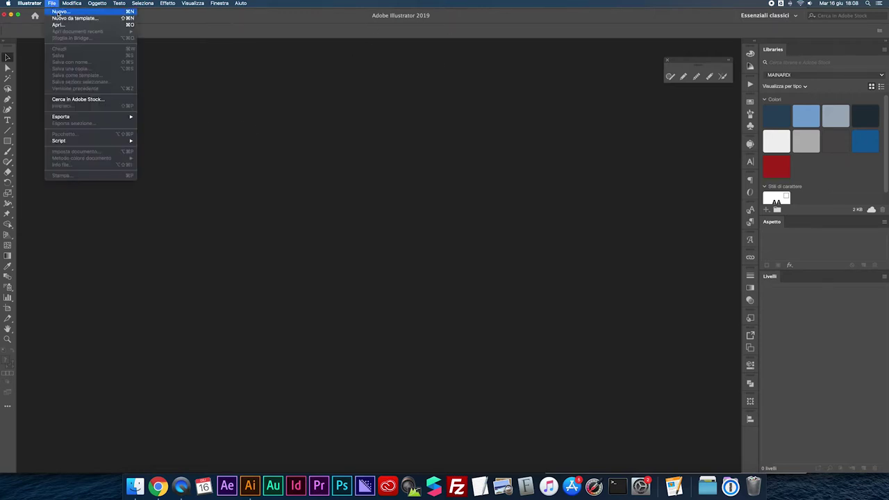
left_click(60, 12)
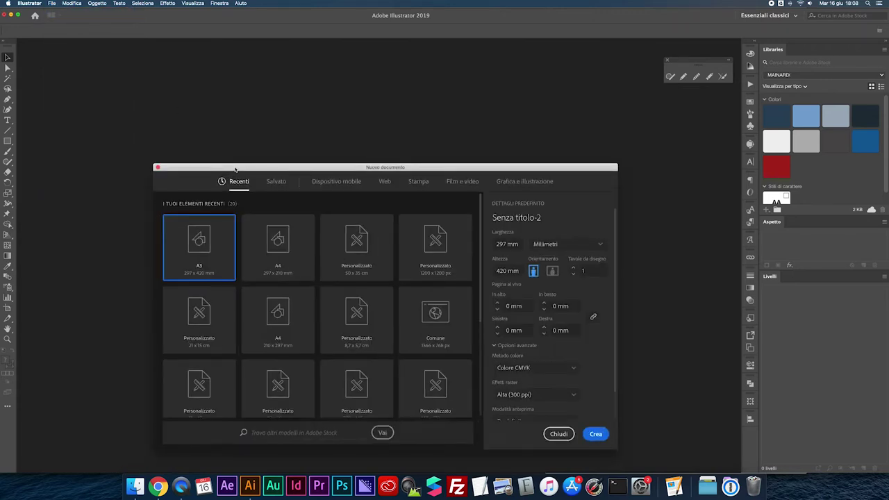
mouse_move(239, 168)
left_mouse_down()
mouse_move(240, 120)
mouse_move(262, 102)
left_mouse_up()
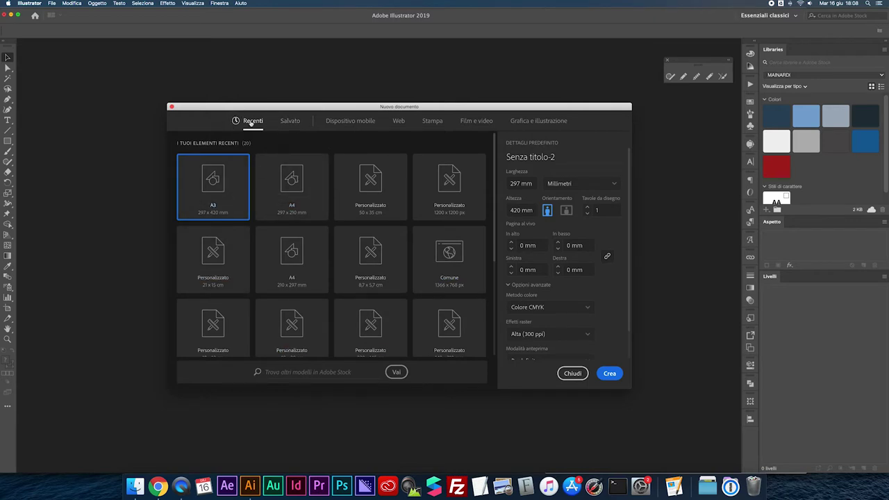
- Show all Dispositivo mobile presets and scroll through them, from iPhone X to Apple Watch
left_click(348, 122)
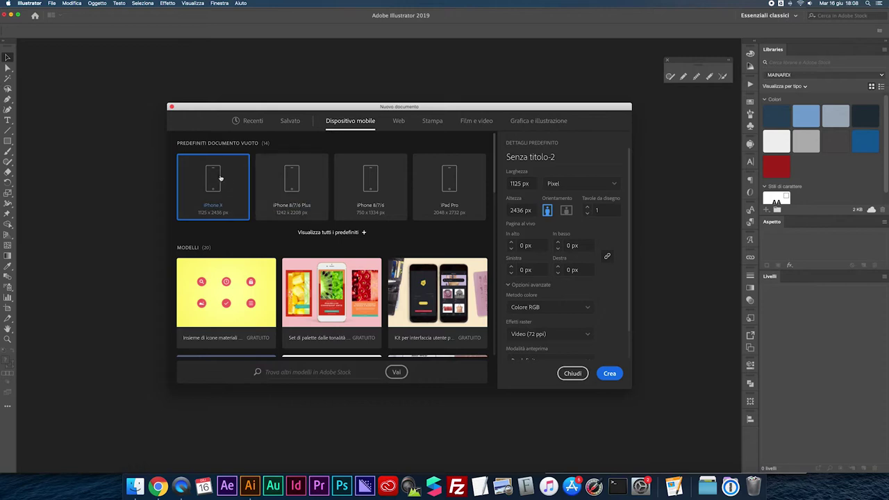
left_click(345, 233)
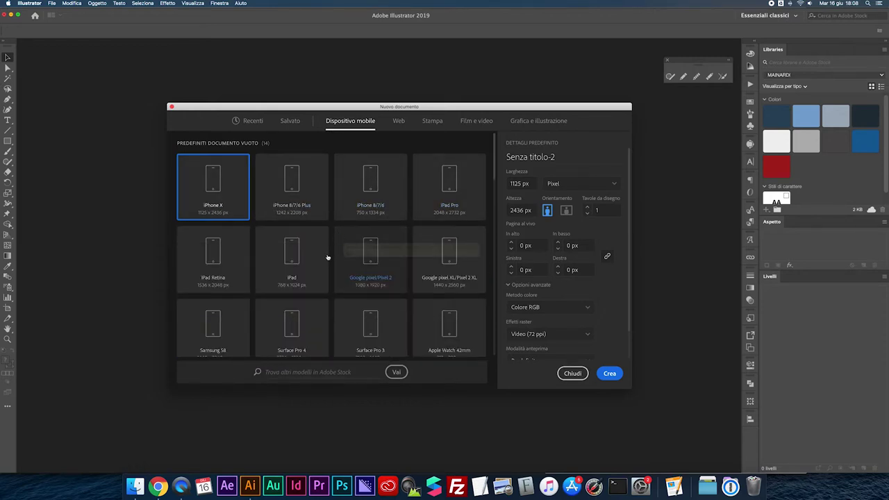
scroll(321, 237, "down", 2)
scroll(321, 237, "down", 1)
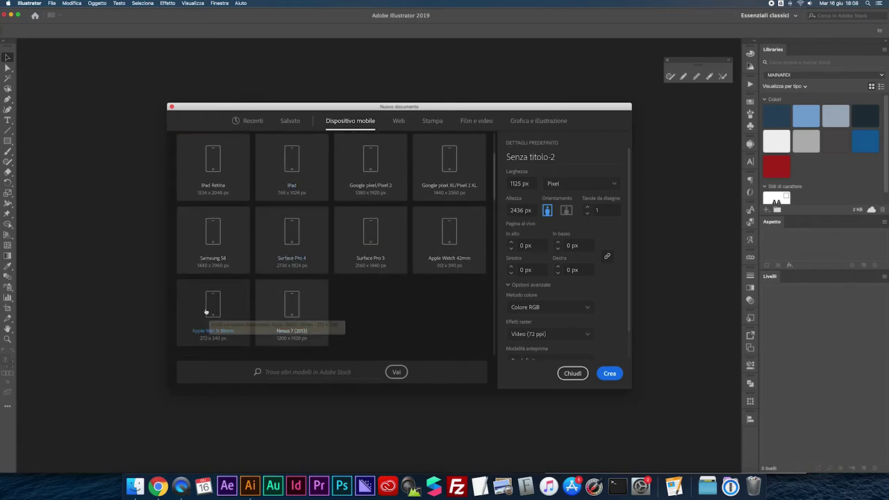
scroll(395, 243, "up", 3)
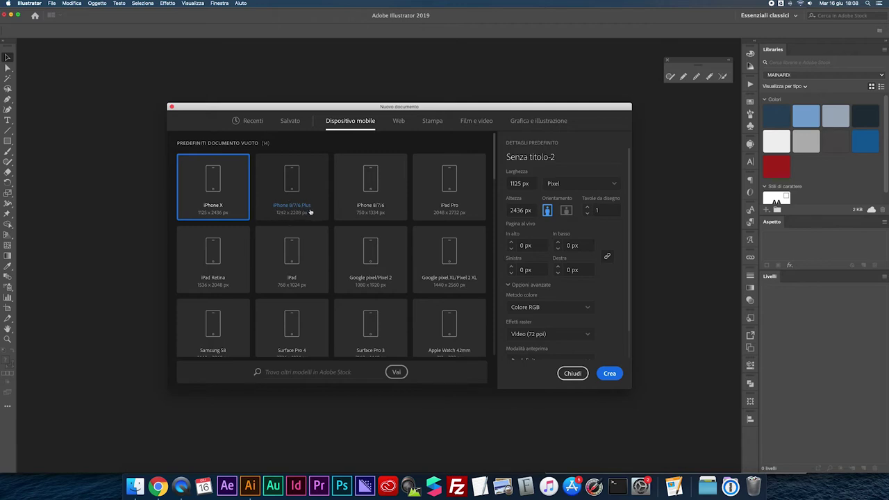
- Show all twelve Web presets, from Comune 1366 x 768 to MacBook Pro 13 Retina, and scroll through them
left_click(400, 122)
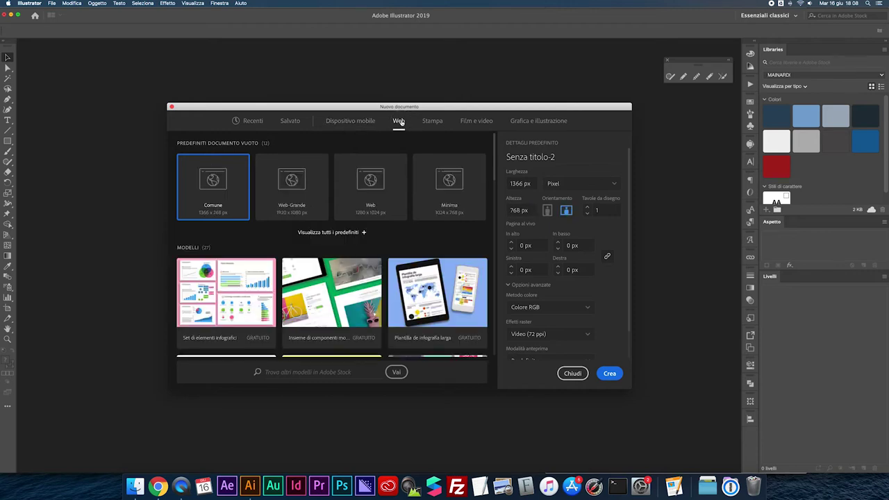
left_click(325, 233)
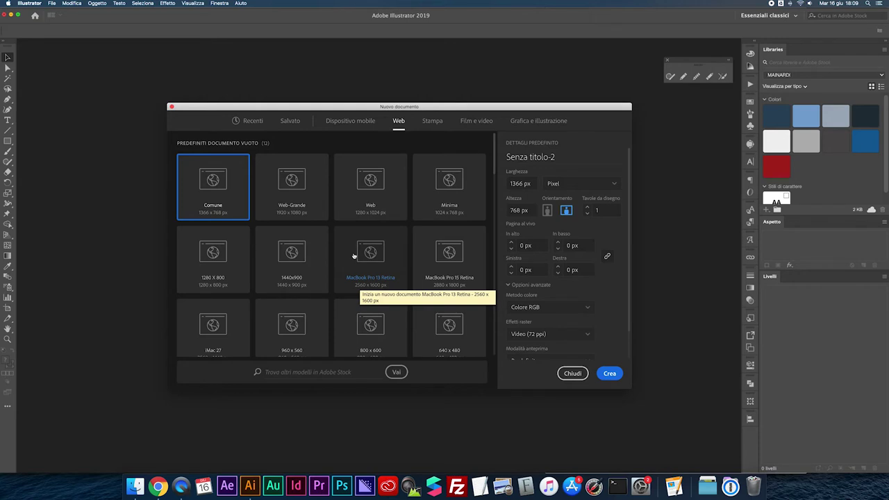
scroll(338, 250, "down", 2)
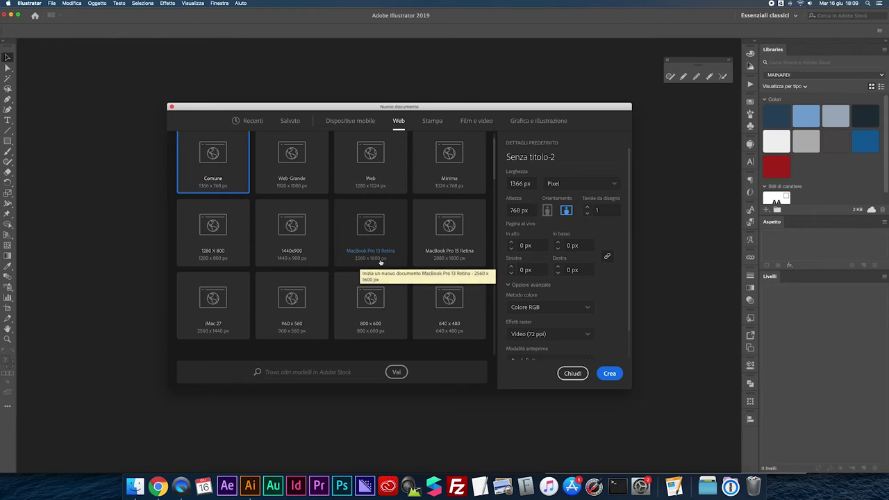
scroll(417, 236, "up", 2)
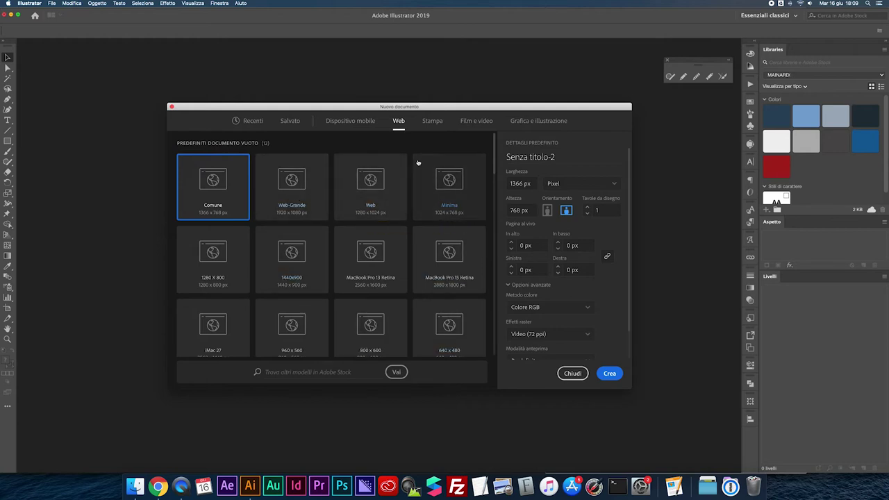
- List all Stampa sizes such as A3, B4 and B5, then show the Film e video presets
left_click(432, 122)
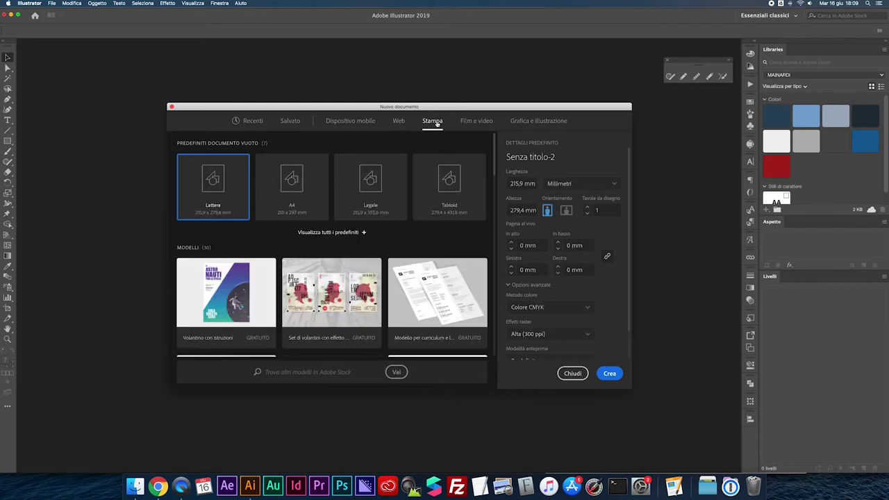
left_click(328, 233)
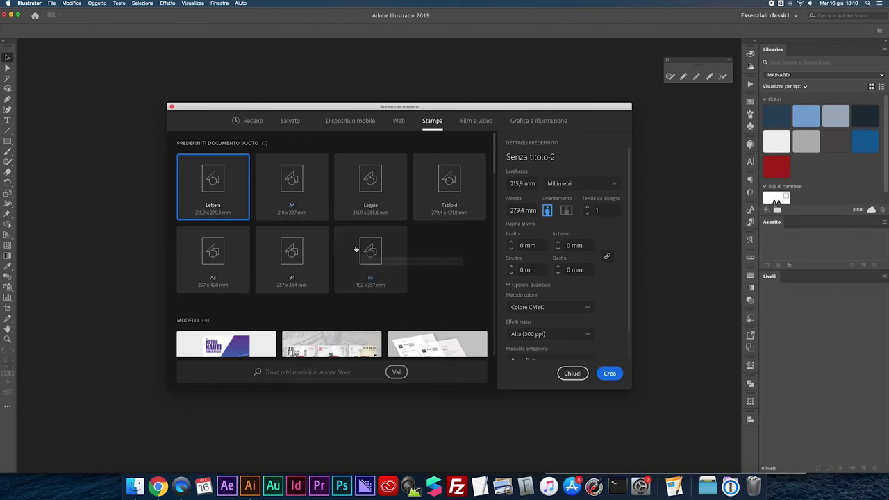
left_click(465, 120)
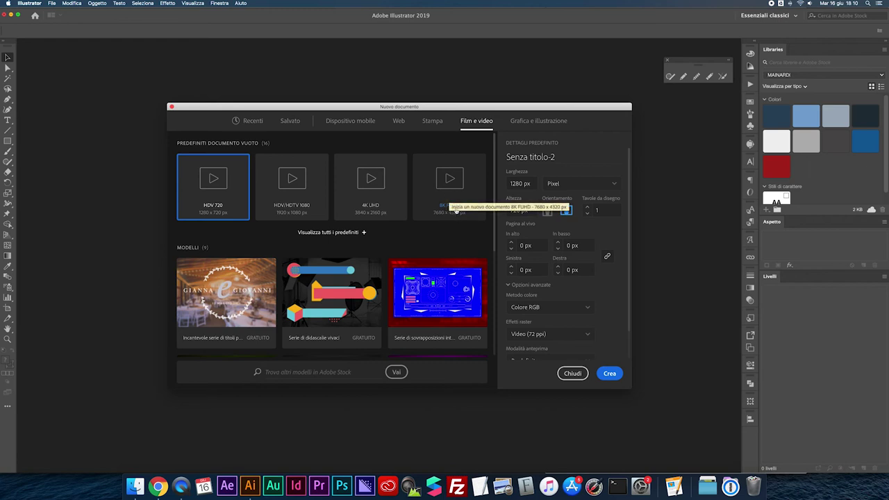
- List all Grafica e illustrazione presets, from Cartolina and Poster to Tabloid and A3
left_click(531, 122)
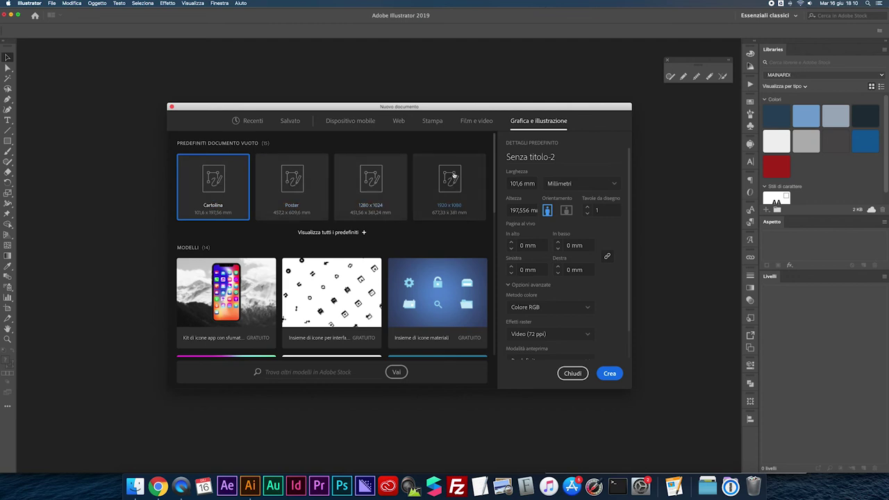
left_click(318, 232)
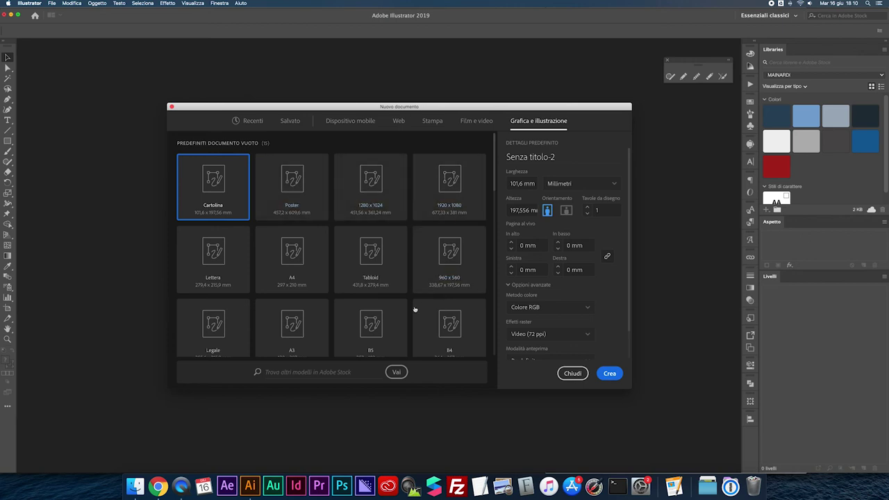
- Return to the Dispositivo mobile presets, with iPhone X at 1125 × 2436 px
left_click(355, 122)
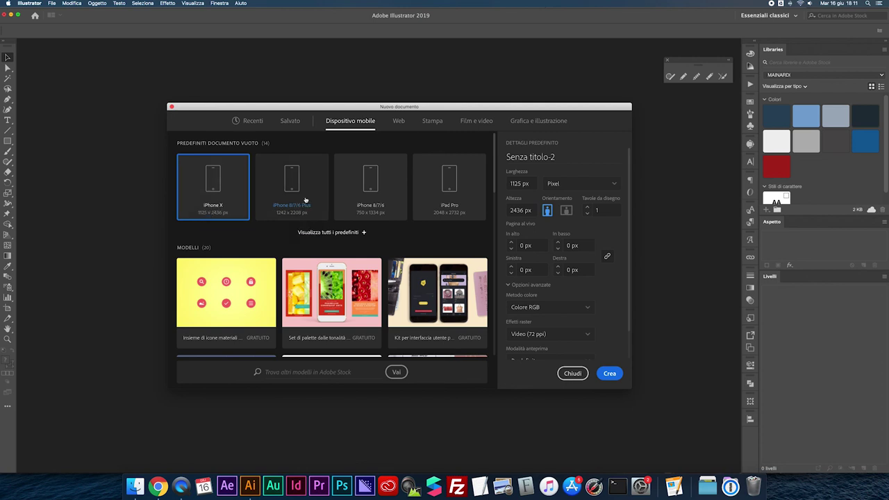
- List all 14 mobile presets, iPhone X to Apple Watch 42mm, and nudge the dialog upward
left_click(339, 233)
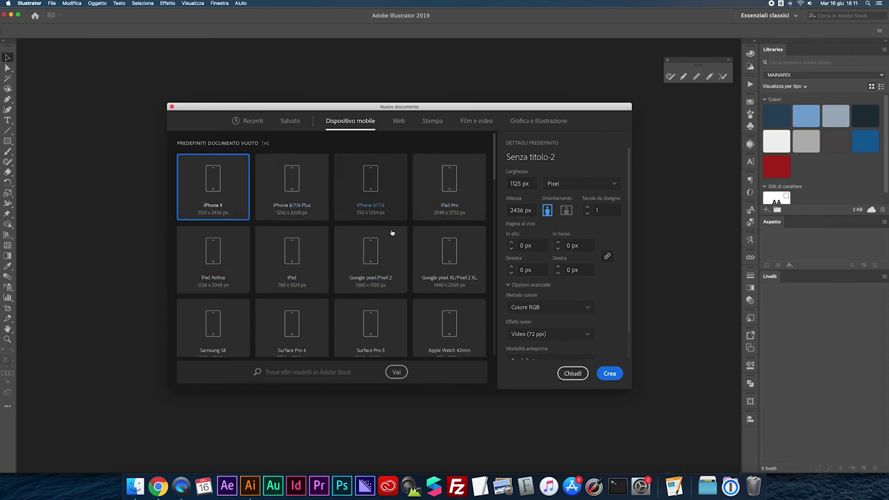
left_click_drag(451, 91, 451, 90)
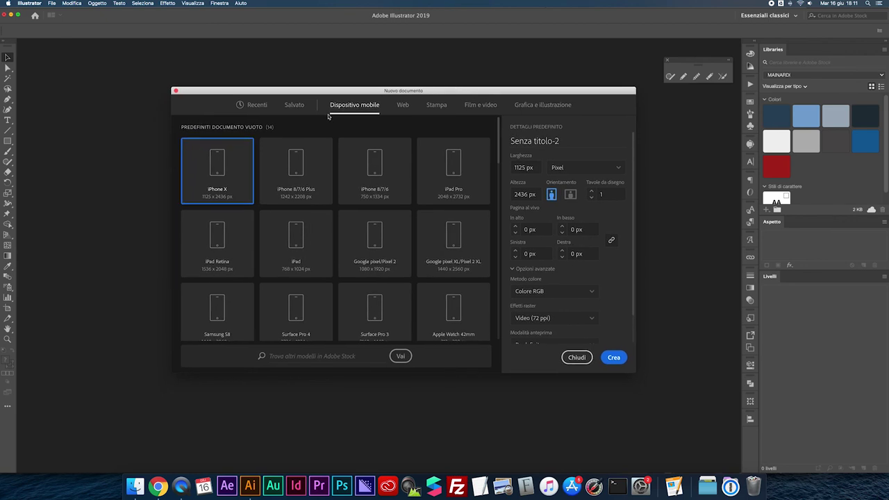